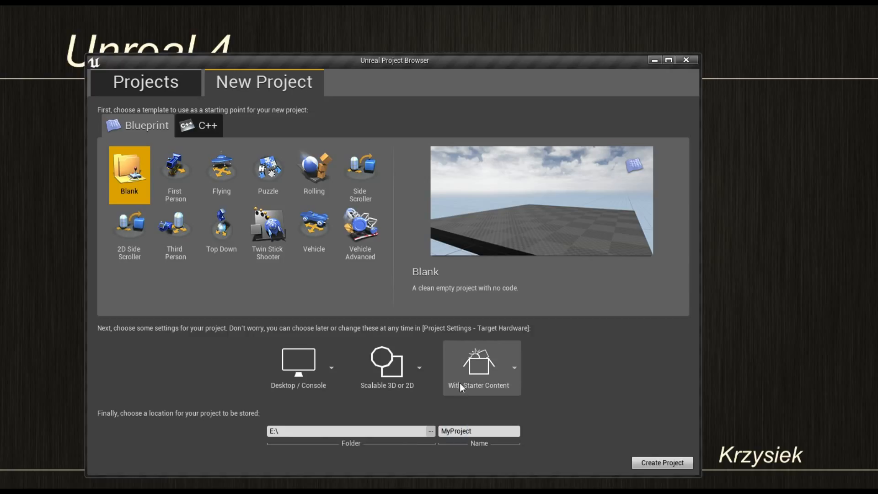
Create a blank Blueprint project named PongProject in E:\ with no starter content
click(515, 368)
click(471, 425)
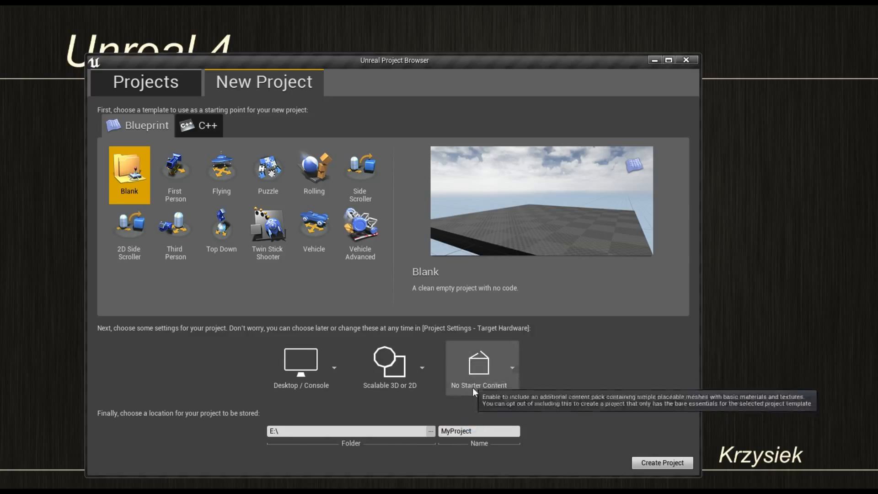
click(299, 432)
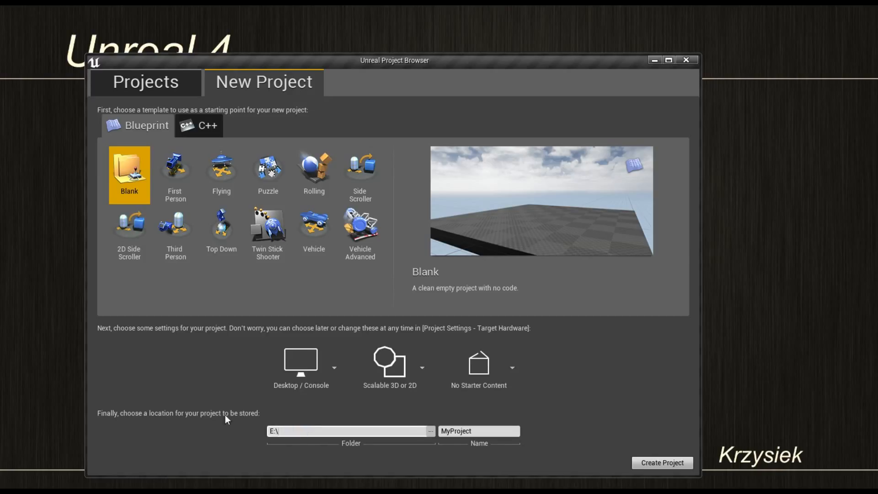
click(476, 433)
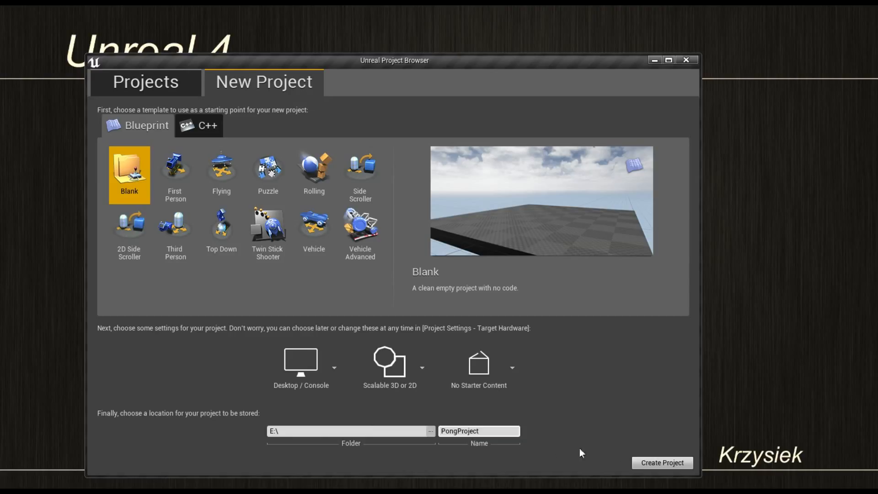
click(663, 463)
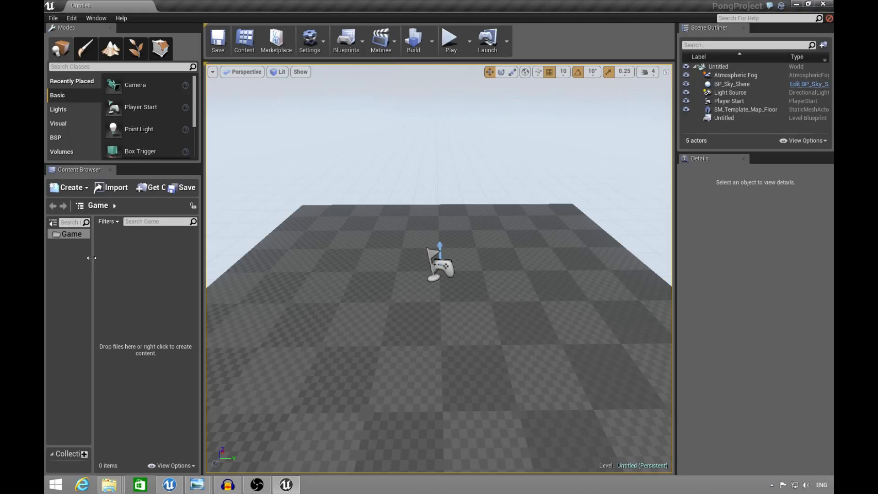
Widen the folder tree in the Content Browser and create a MainMenuLevel folder inside the Game folder
drag(92, 258, 144, 260)
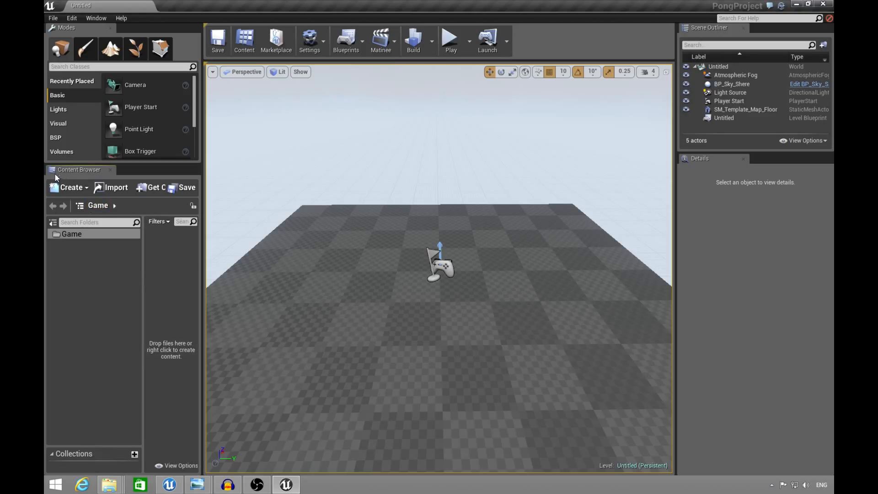
right_click(67, 234)
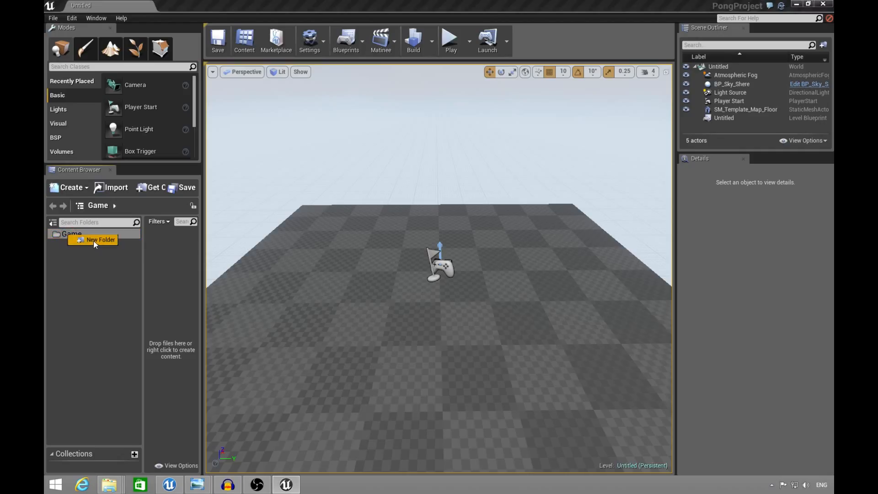
click(95, 239)
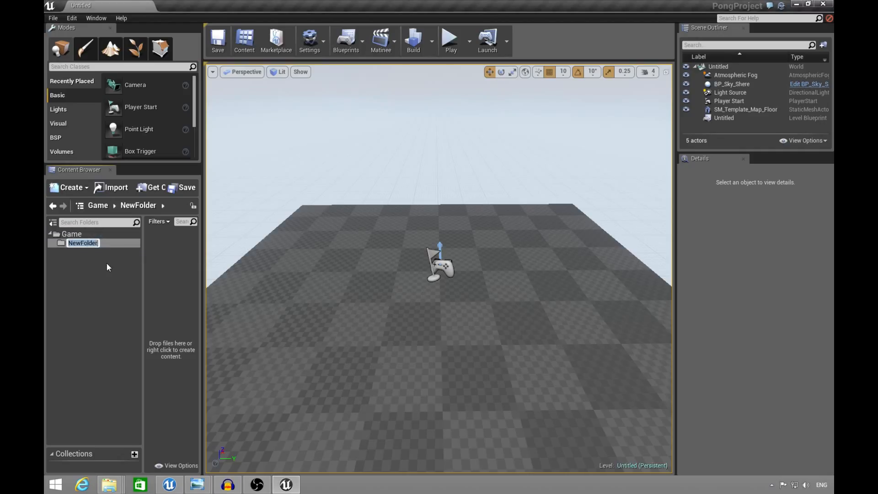
text(MainMenuLevel)
key(Return)
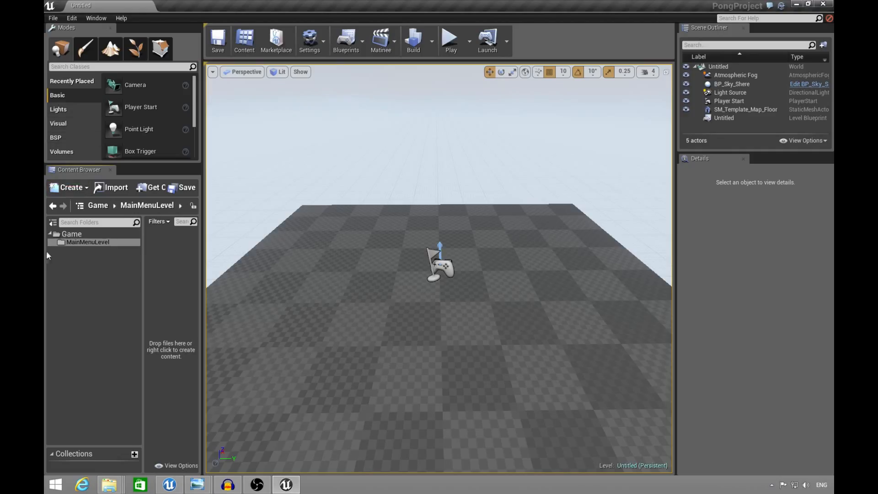
Add a second folder named GamePlayLevel inside the Game folder
right_click(72, 233)
click(98, 234)
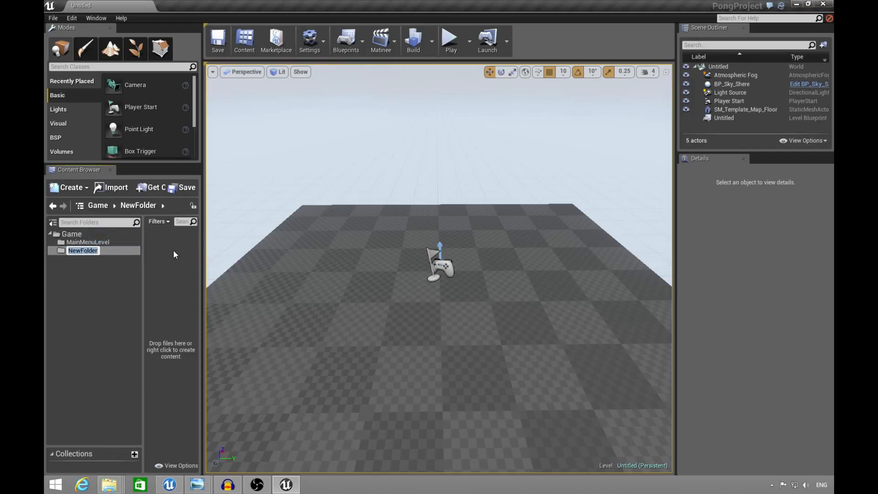
text(GamePlayLevel)
key(Return)
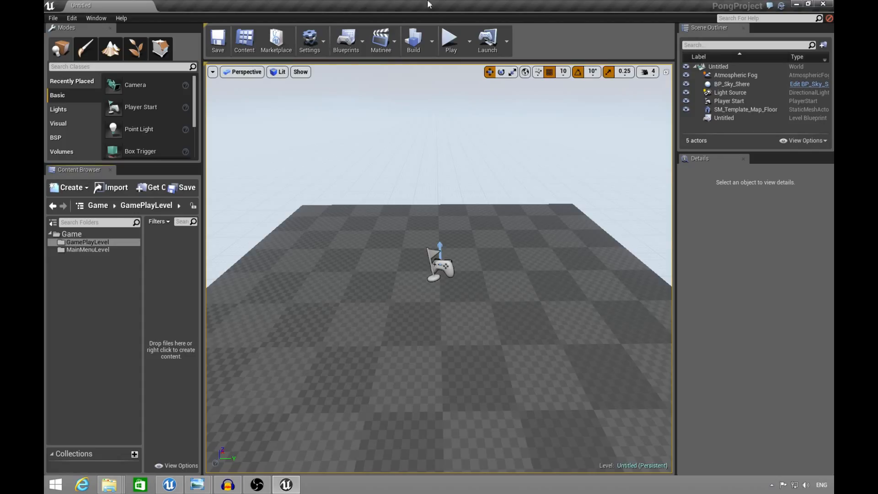
Add a third folder named Common inside the Game folder
right_click(68, 234)
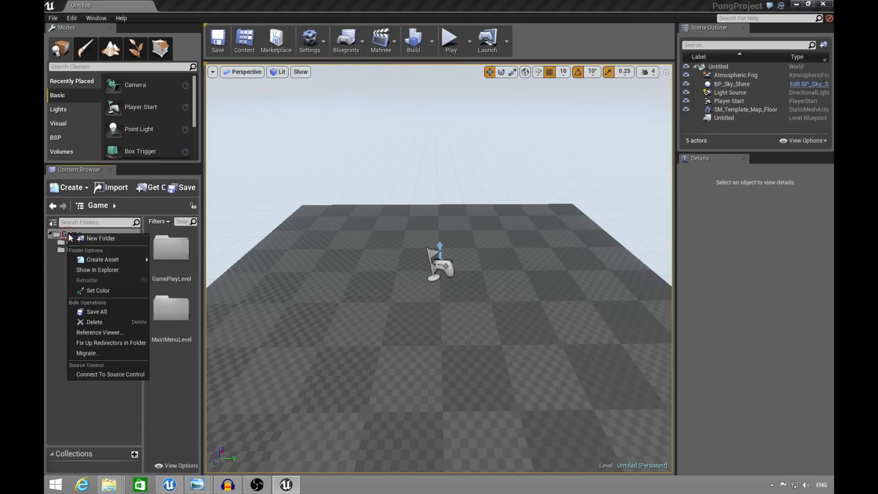
click(101, 239)
text(Common)
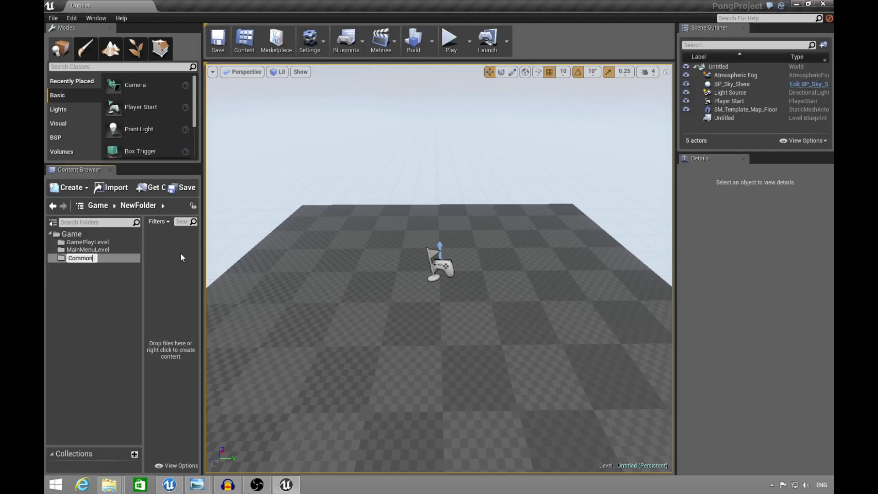
key(Return)
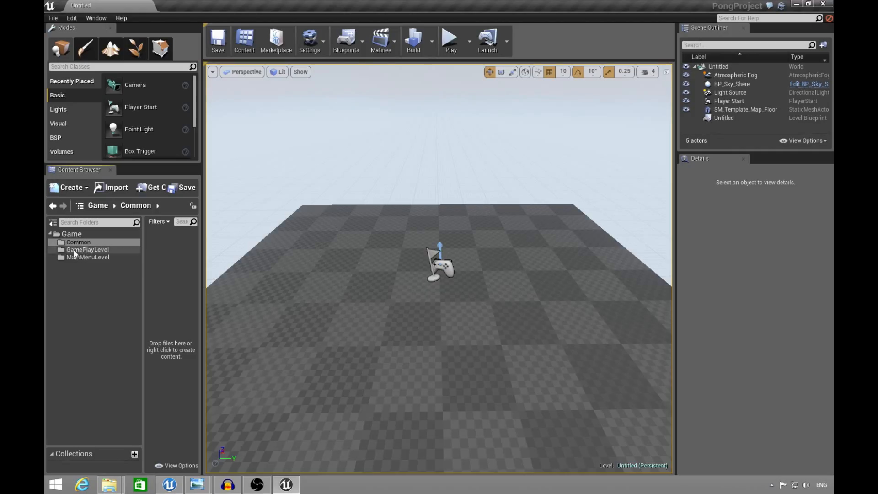
Create a level asset named L_MainMenu in the MainMenuLevel folder
click(98, 258)
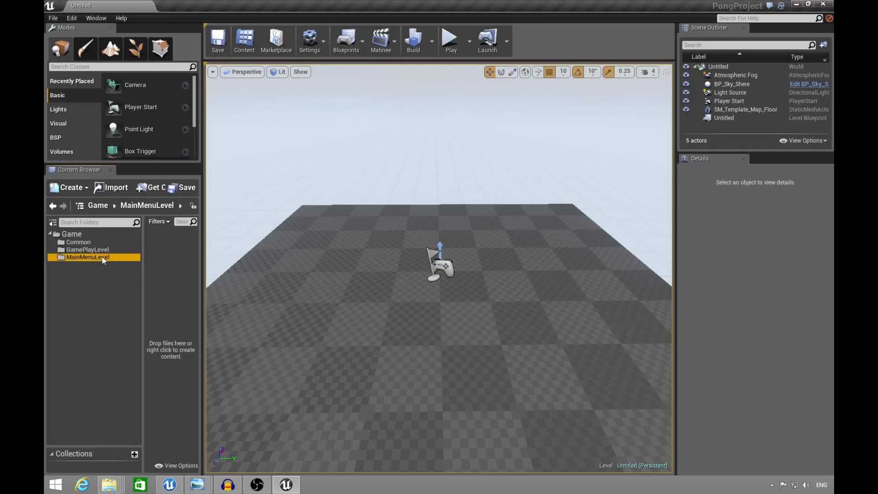
click(89, 250)
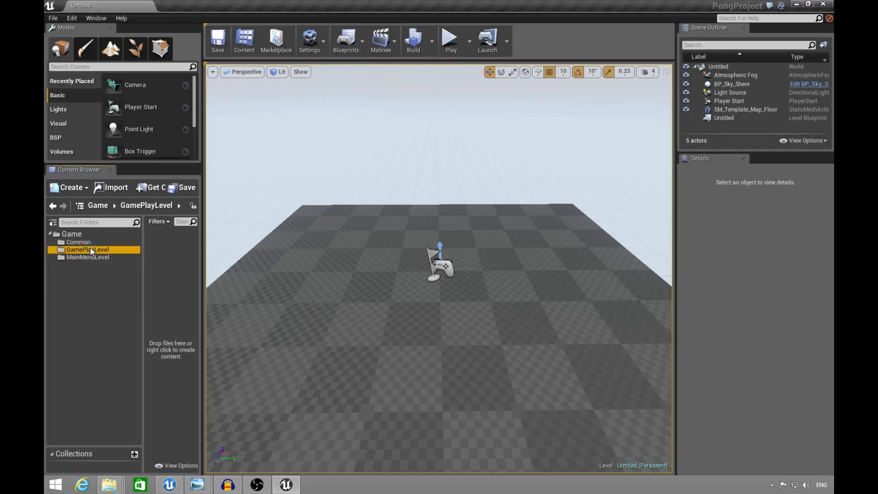
click(97, 257)
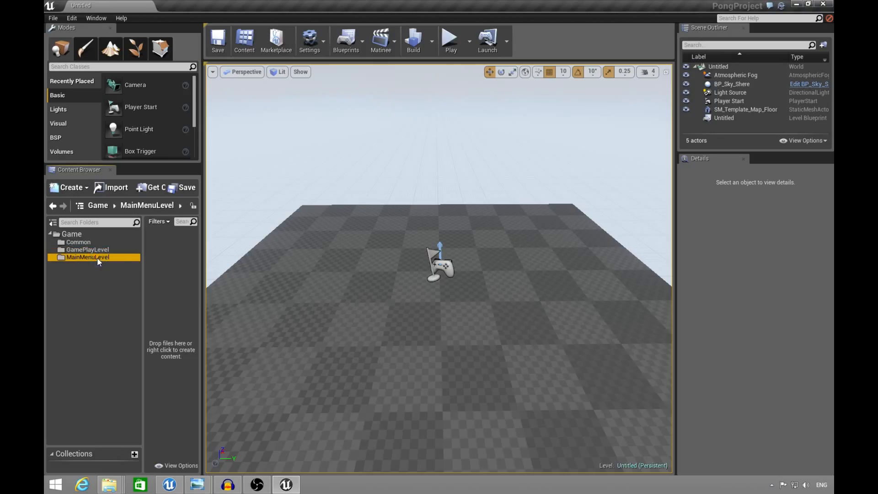
right_click(100, 257)
mouse_move(133, 283)
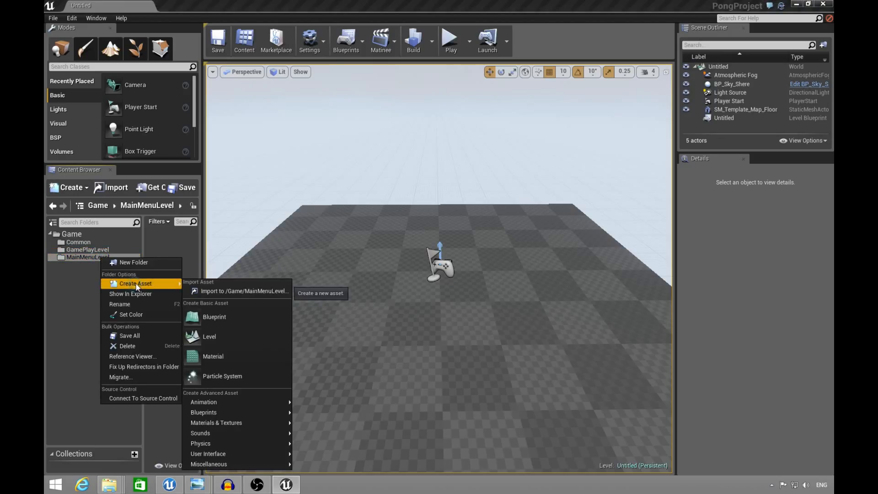
click(215, 338)
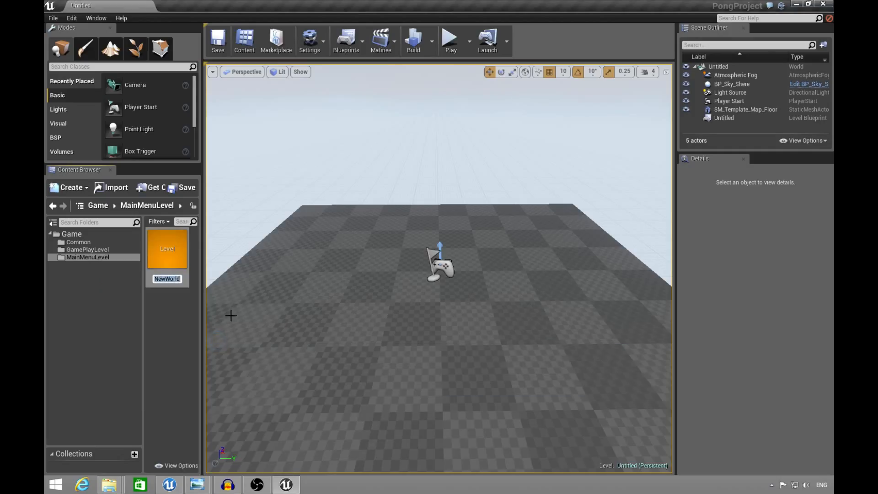
text(L_MainMenu)
key(Return)
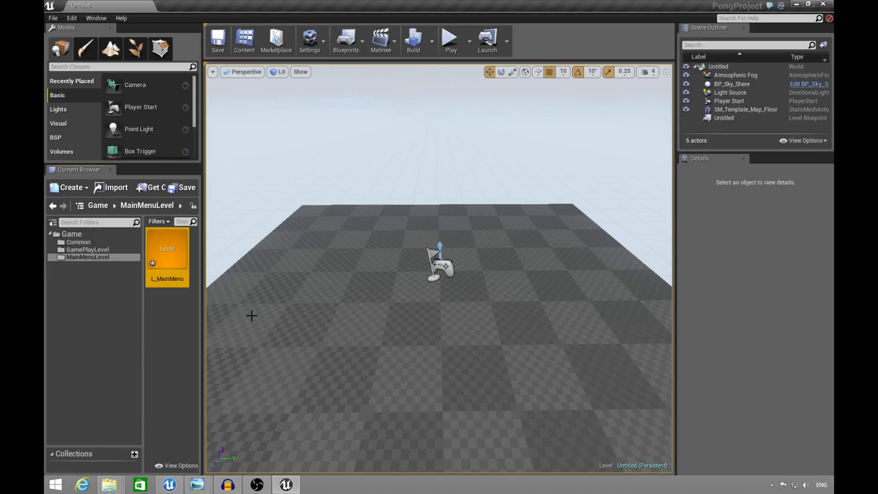
Create a level asset named L_GamePlay in the GamePlayLevel folder
click(86, 250)
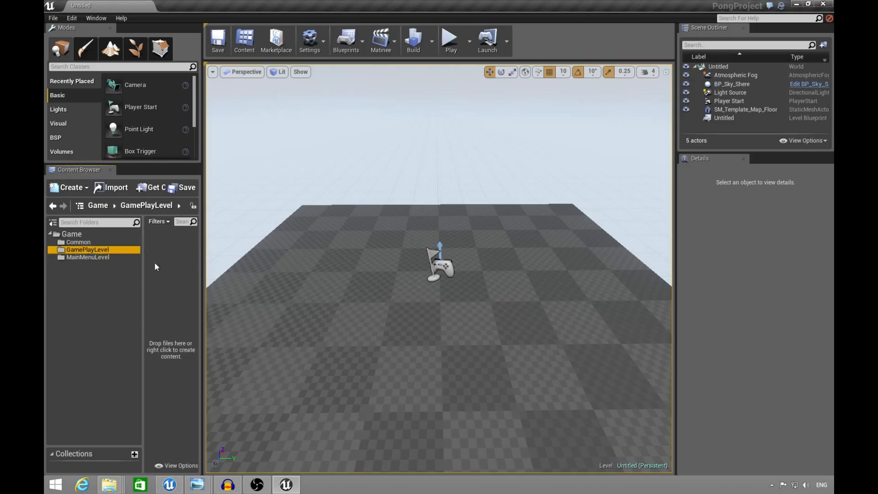
right_click(155, 263)
click(185, 342)
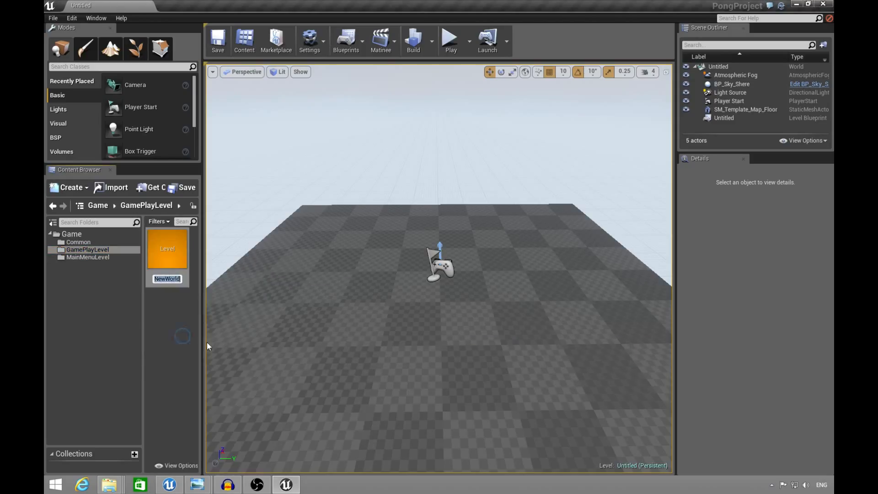
text(L_GamePlay)
key(Return)
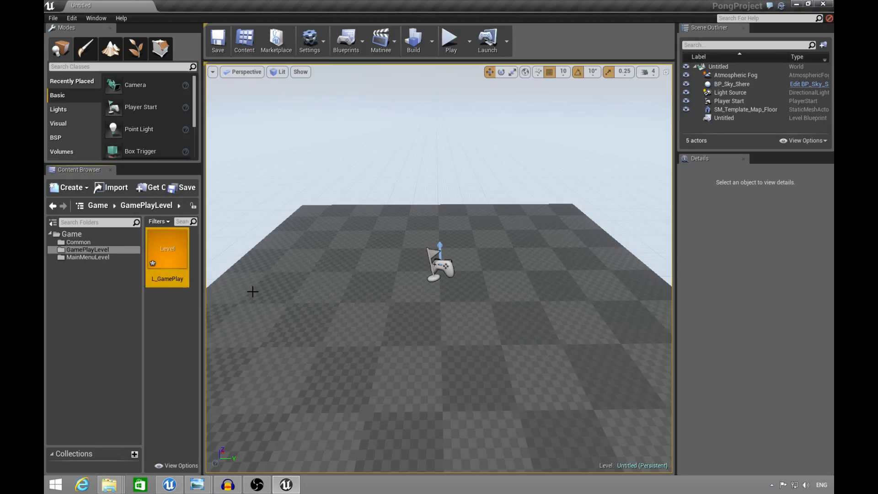
Show the contents of the MainMenuLevel folder and save all levels
click(88, 257)
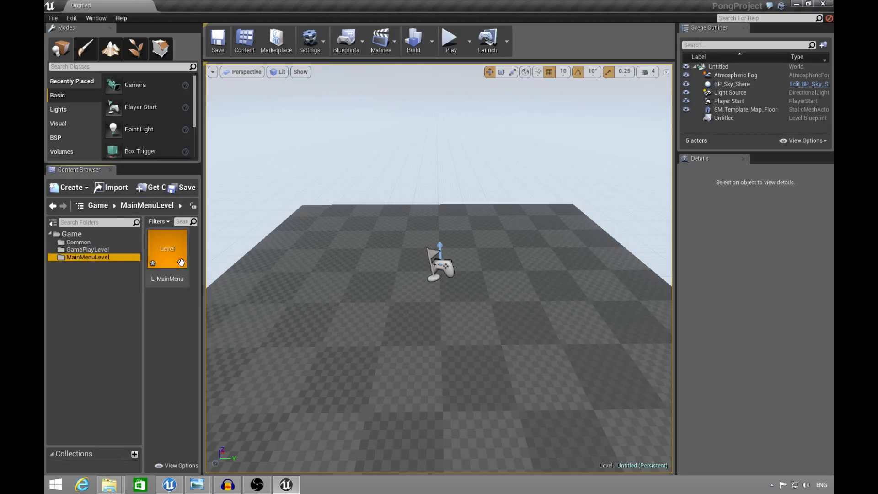
click(53, 18)
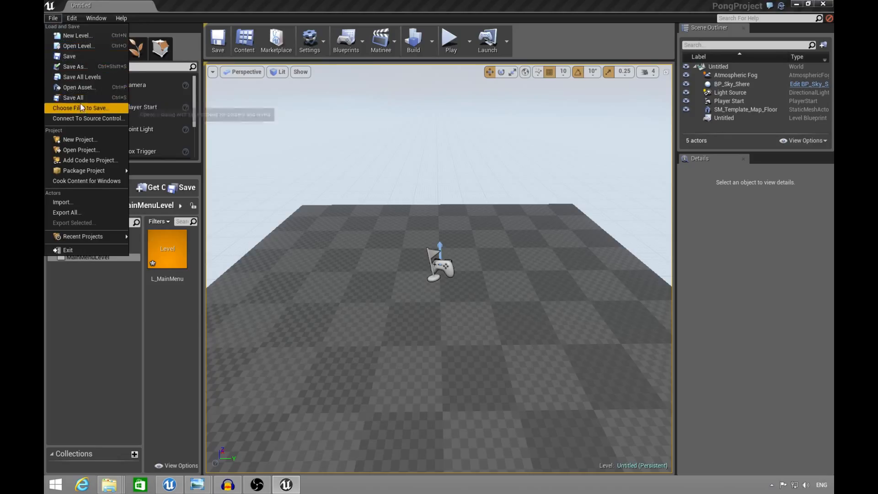
click(74, 77)
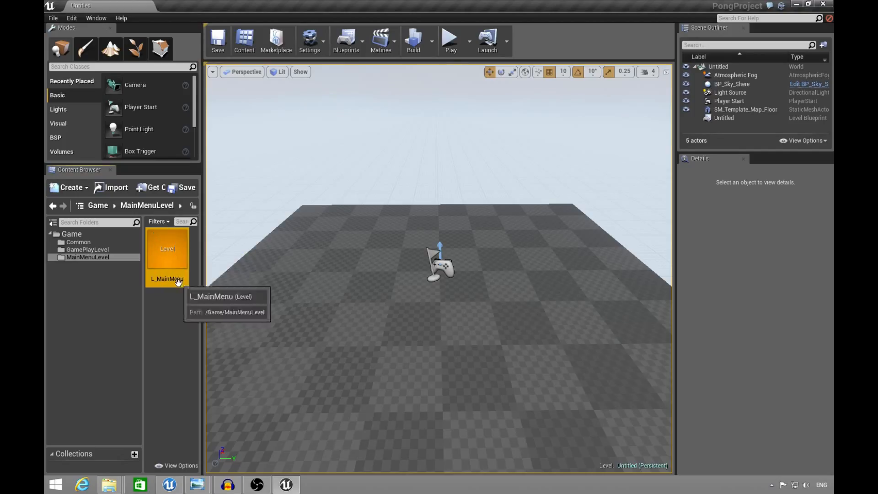
Open the L_MainMenu level and switch to the L_GamePlay level directly from their content folders
double_click(173, 259)
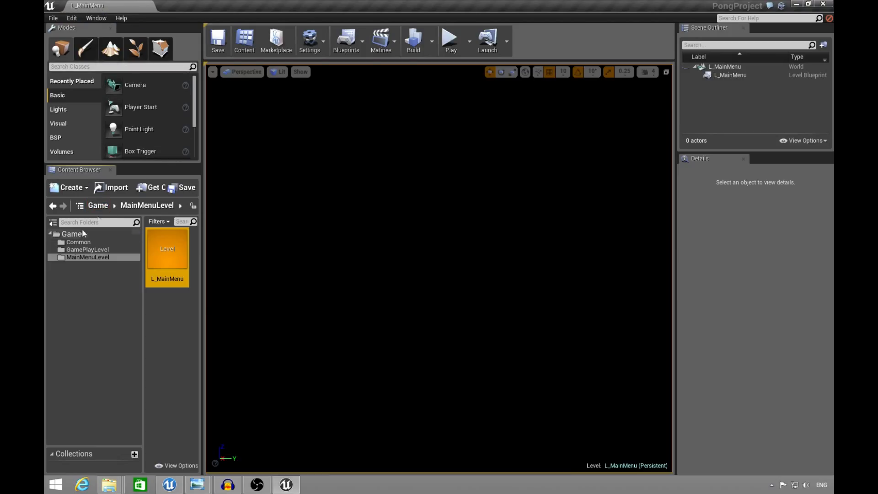
click(86, 251)
double_click(161, 258)
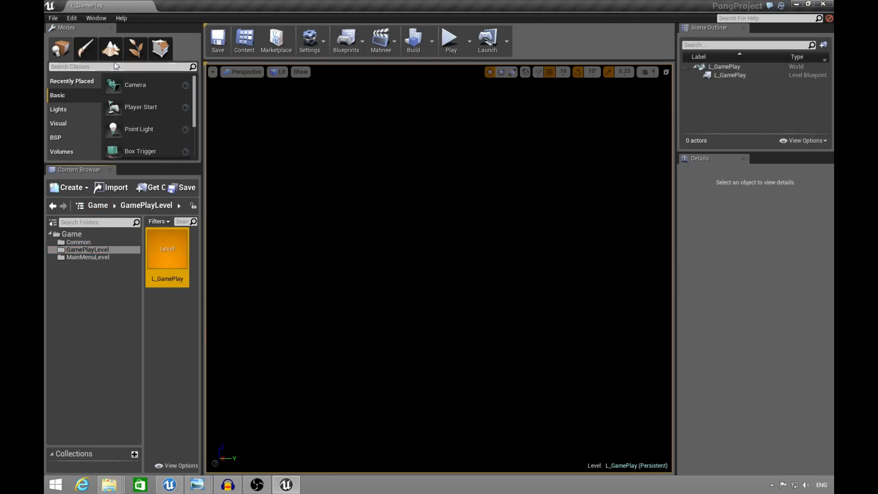
Load the L_GamePlay level from the GamePlayLevel folder with the Open Level command
click(53, 18)
click(73, 45)
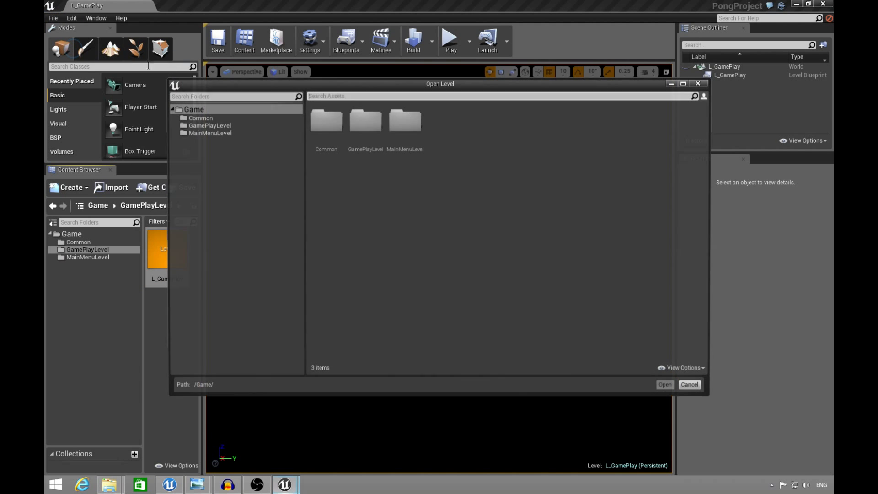
click(226, 125)
double_click(328, 126)
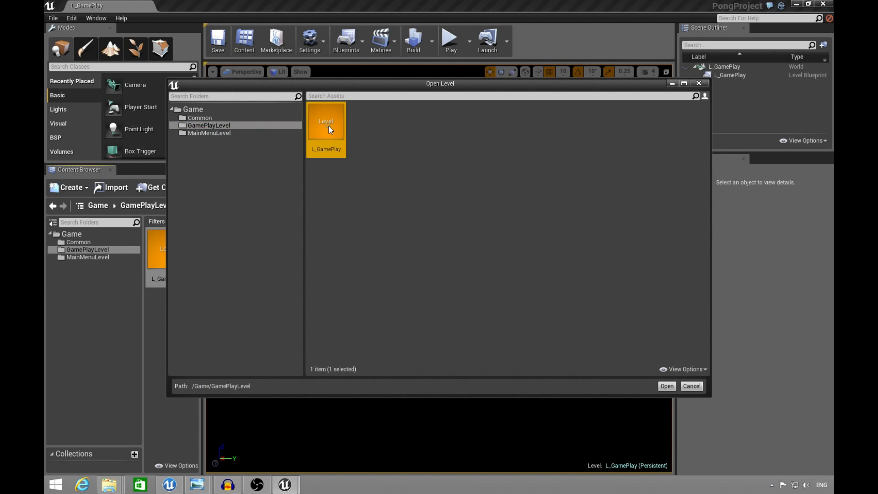
Load the L_MainMenu level from the MainMenuLevel folder with the Open Level command
click(53, 18)
click(73, 46)
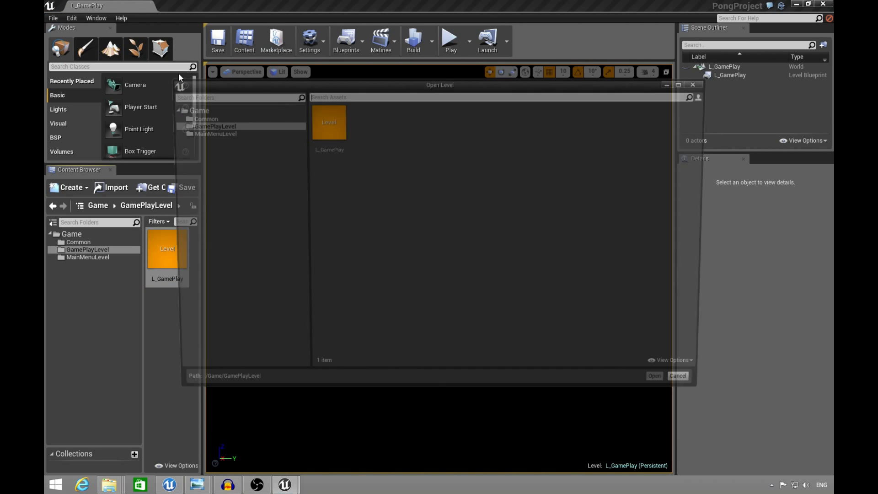
click(229, 133)
double_click(323, 124)
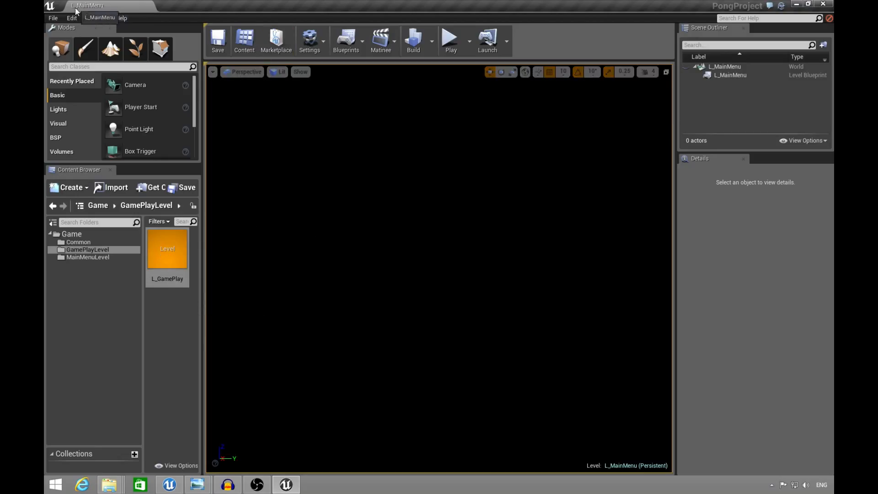
Play the L_MainMenu level in the editor viewport and stop the simulation
click(455, 45)
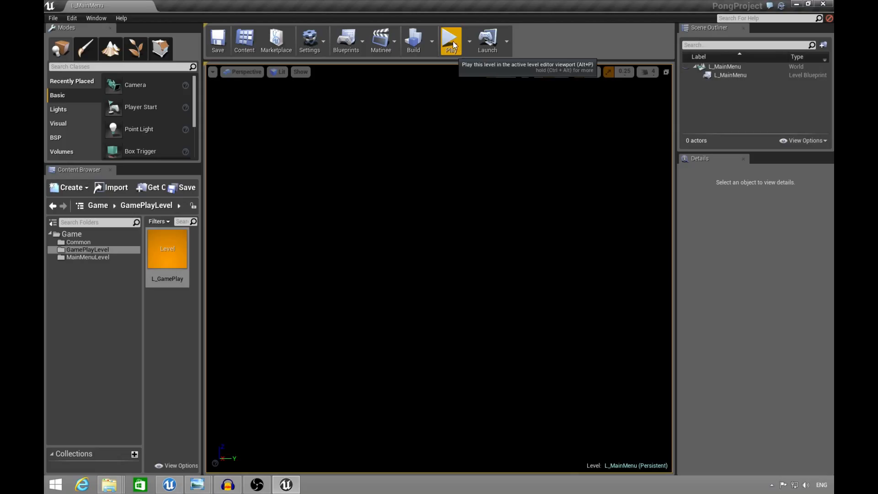
click(457, 46)
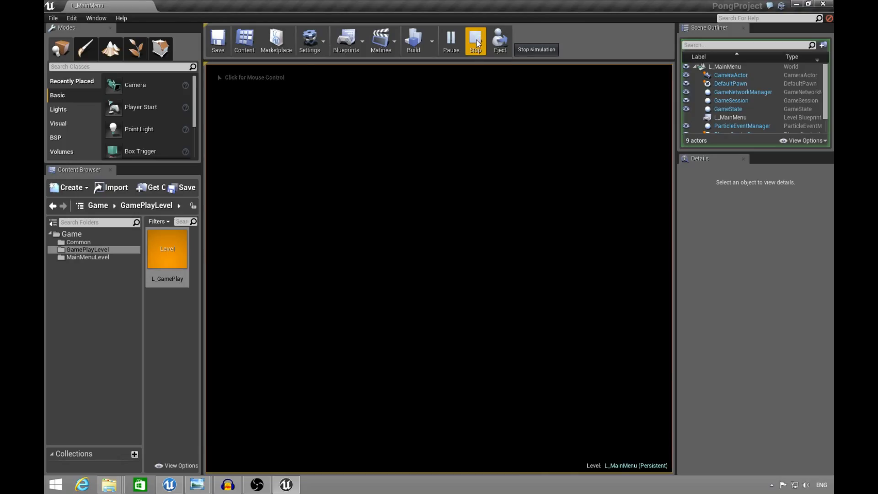
click(480, 40)
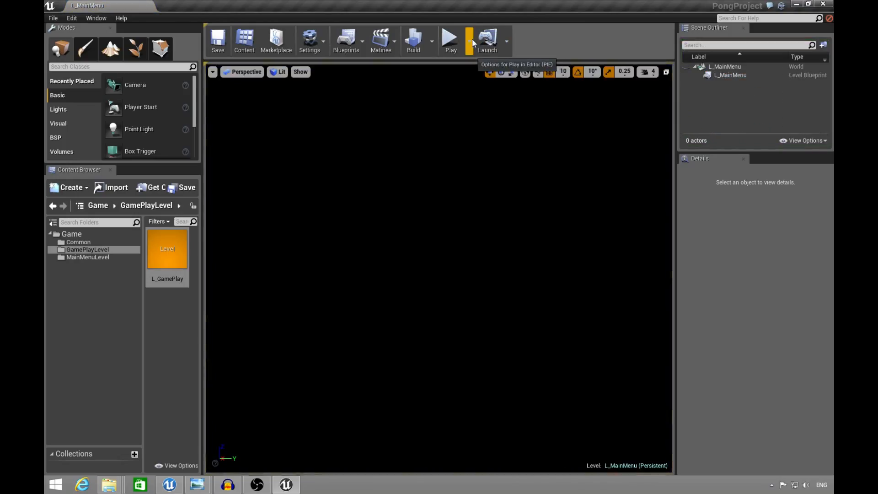
Play the L_MainMenu level in a new editor window and stop the preview
click(469, 41)
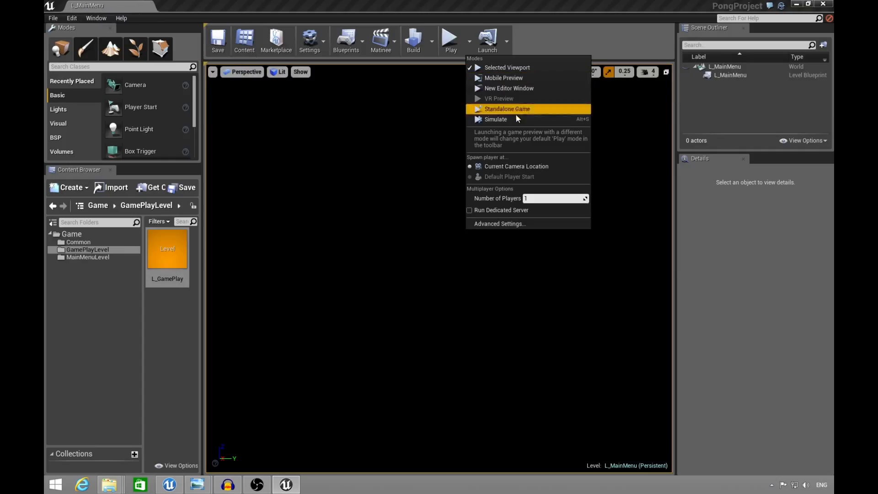
click(509, 87)
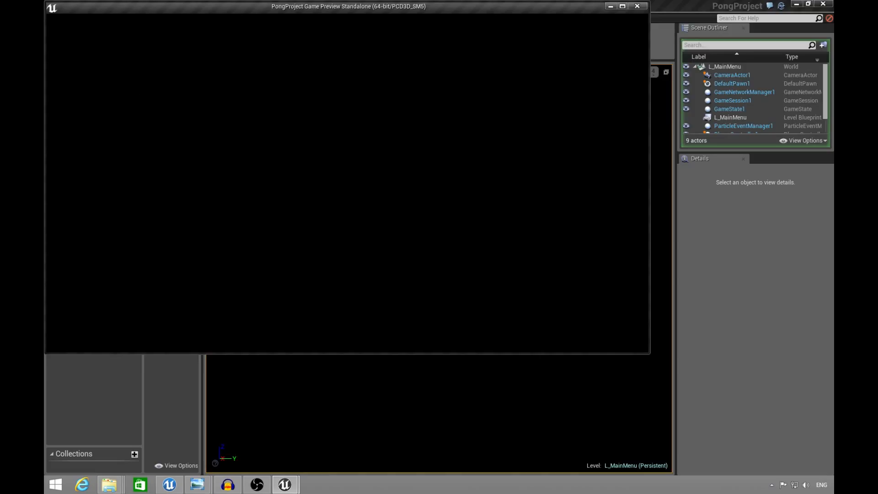
key(Escape)
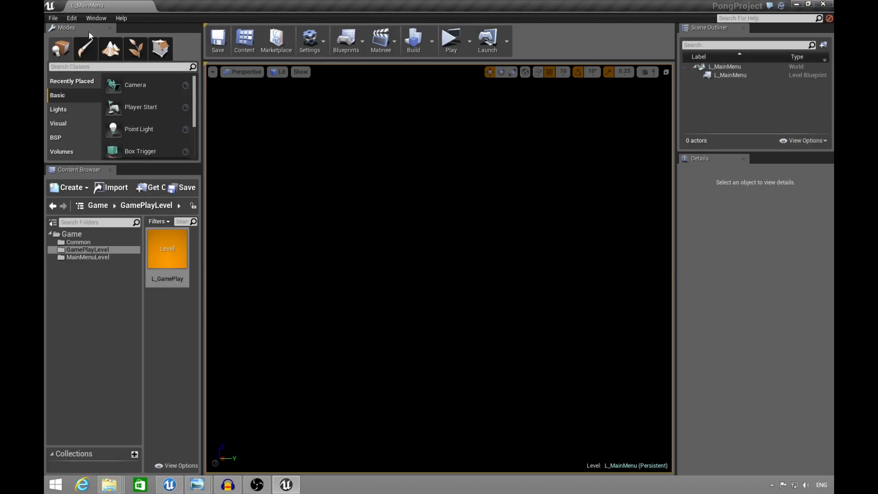
Open the Level Blueprint of L_MainMenu and maximize its editor window
click(350, 39)
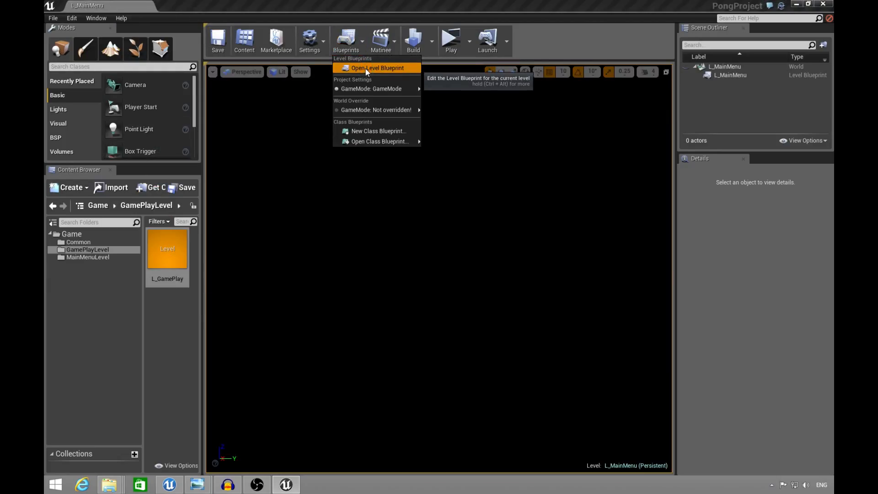
click(390, 68)
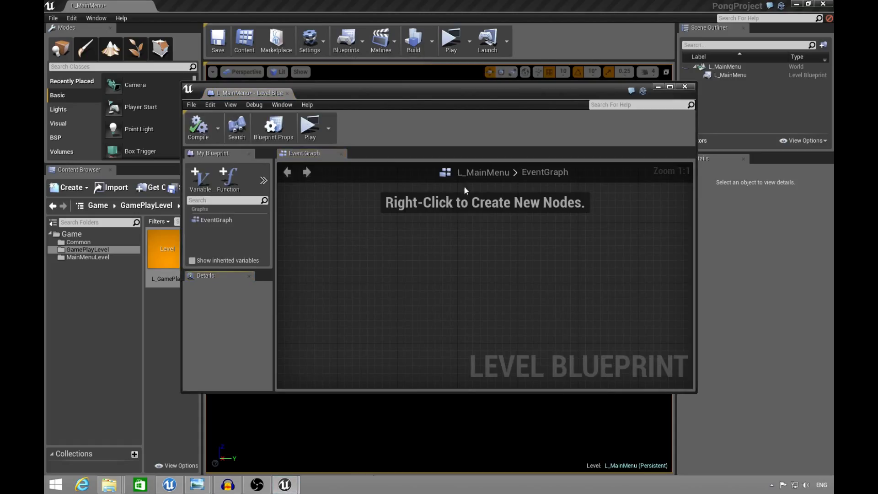
click(670, 86)
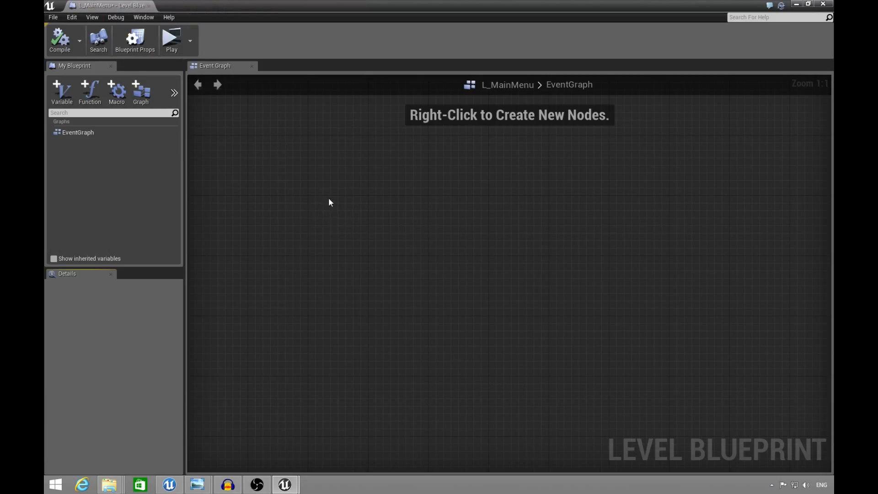
Add an Event Begin Play node to the L_MainMenu event graph and shift it aside to leave room for further nodes
right_click(338, 205)
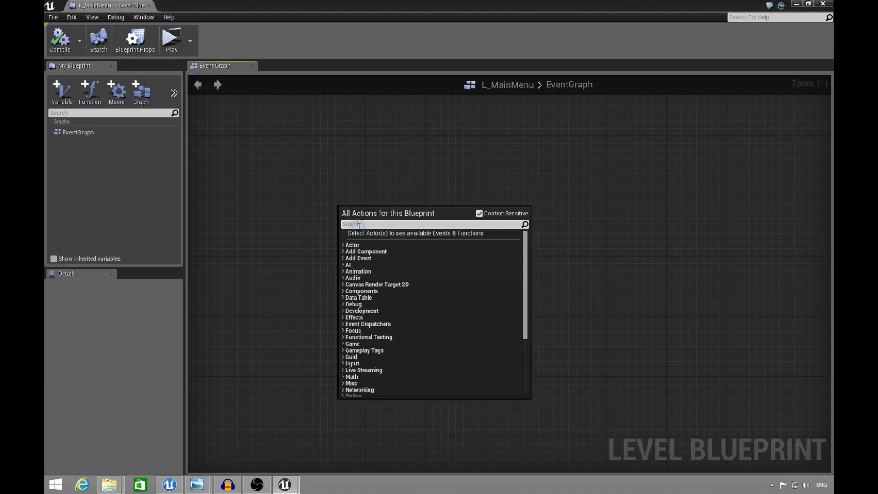
text(ev)
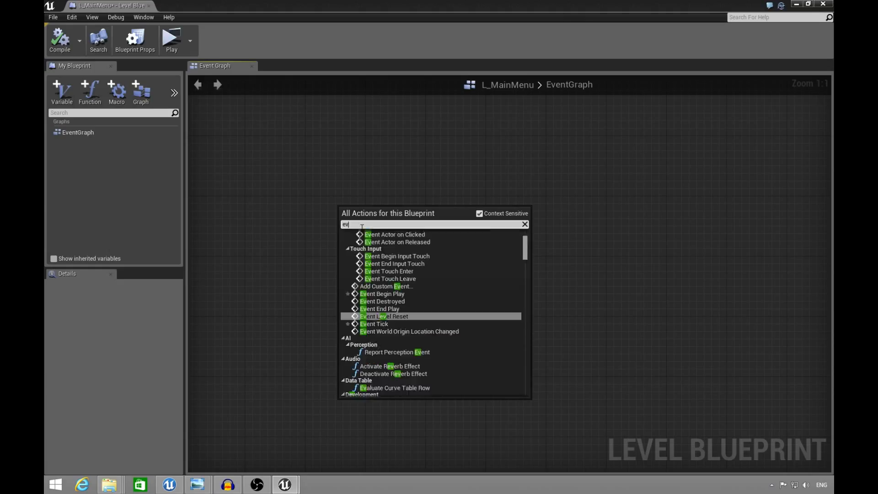
text(ent begin)
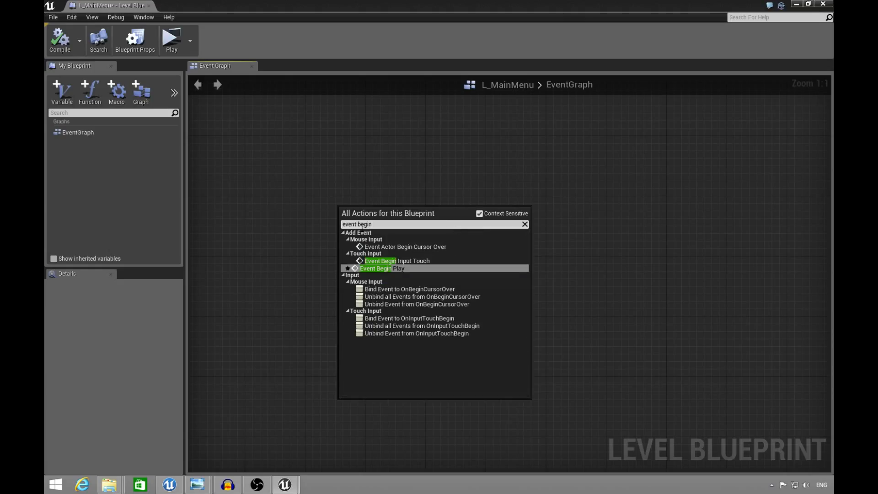
click(397, 268)
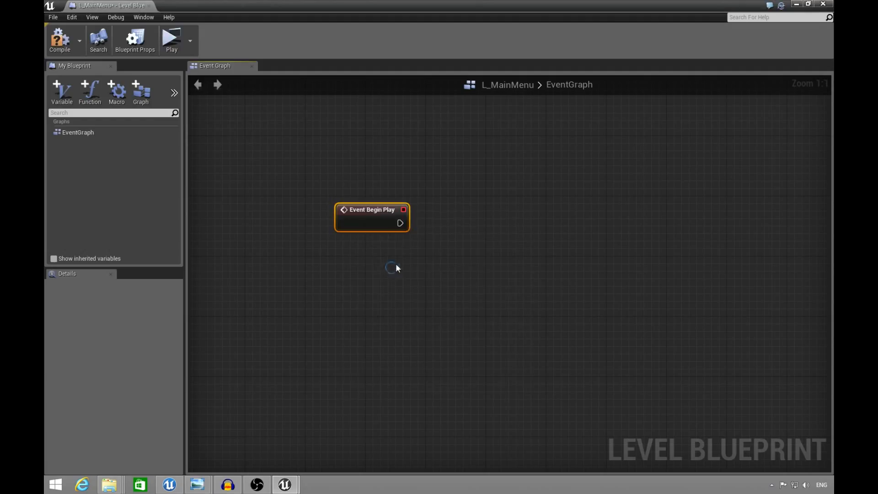
drag(364, 211, 311, 210)
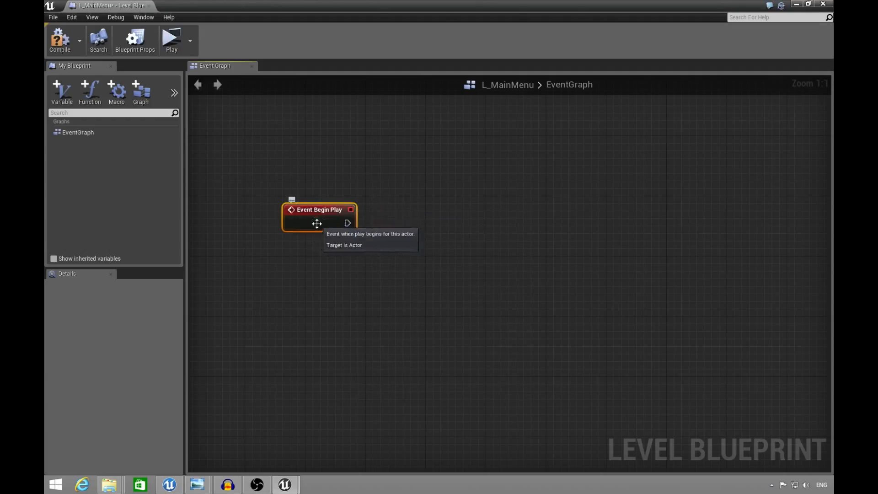
Add a Get Player Controller node and place it directly below Event Begin Play
right_click(335, 274)
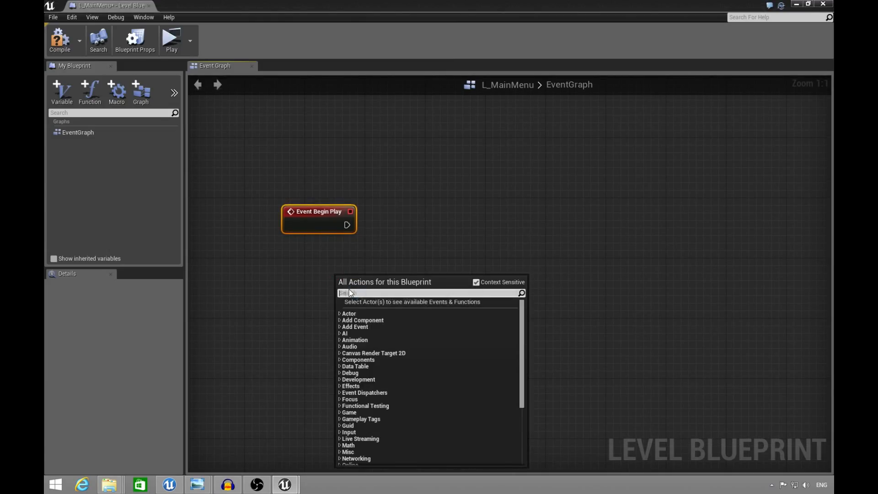
text(pawn)
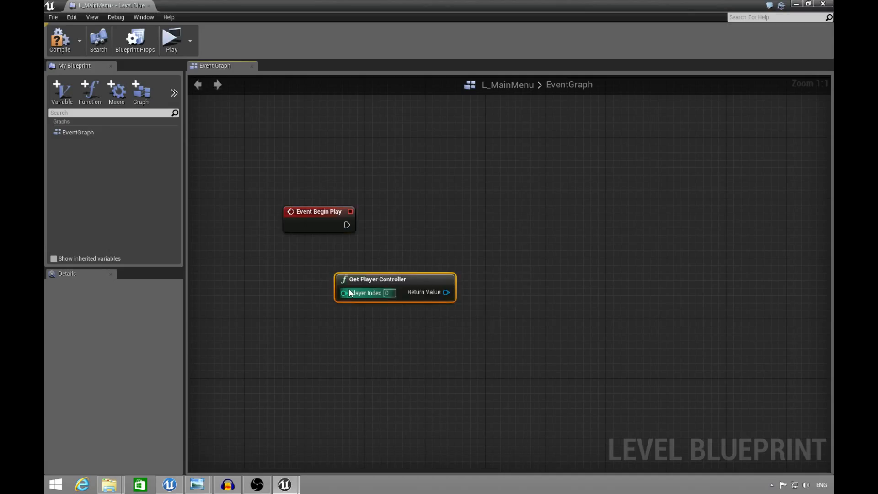
drag(386, 286, 329, 269)
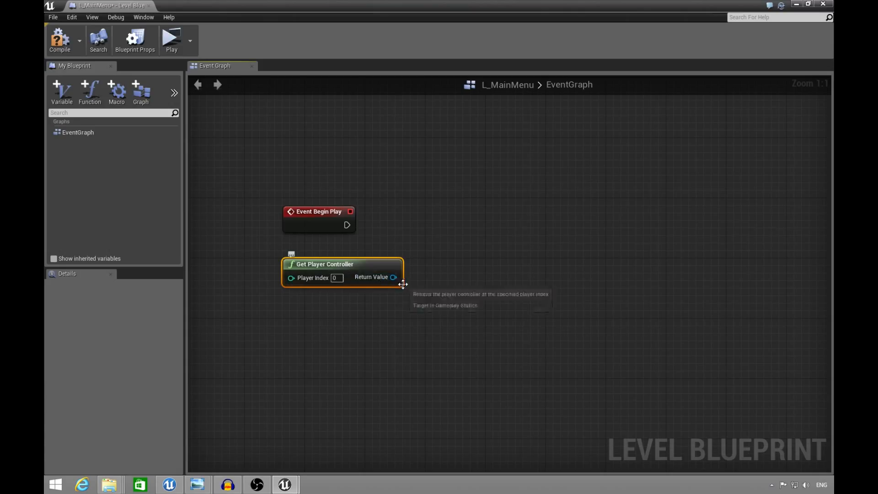
Add a Set Show Mouse Cursor node from the Get Player Controller return value and place it beside Event Begin Play
drag(393, 277, 423, 246)
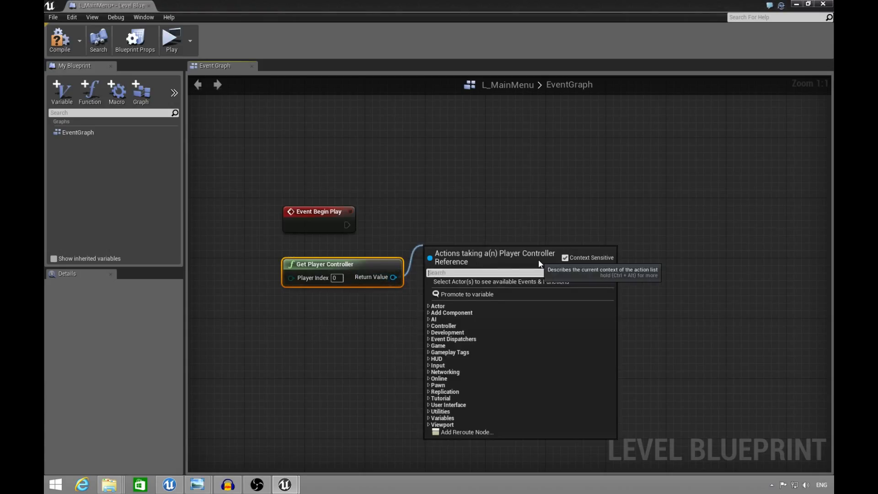
text(set show)
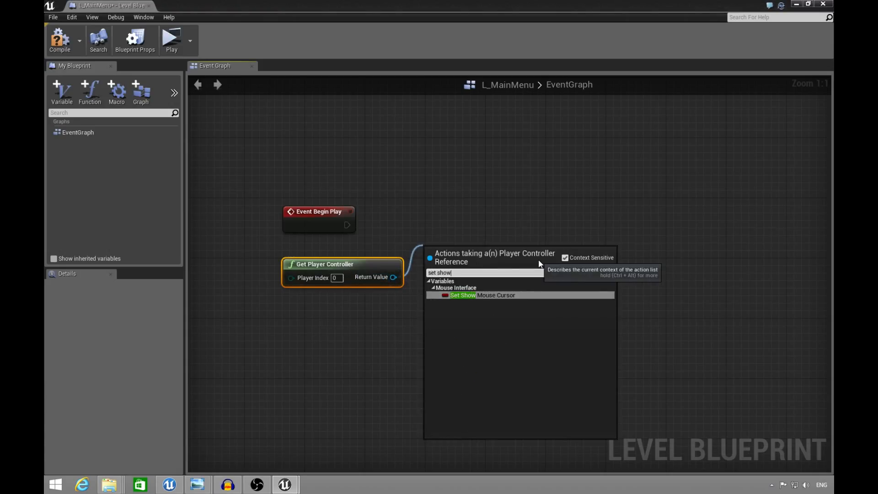
click(487, 295)
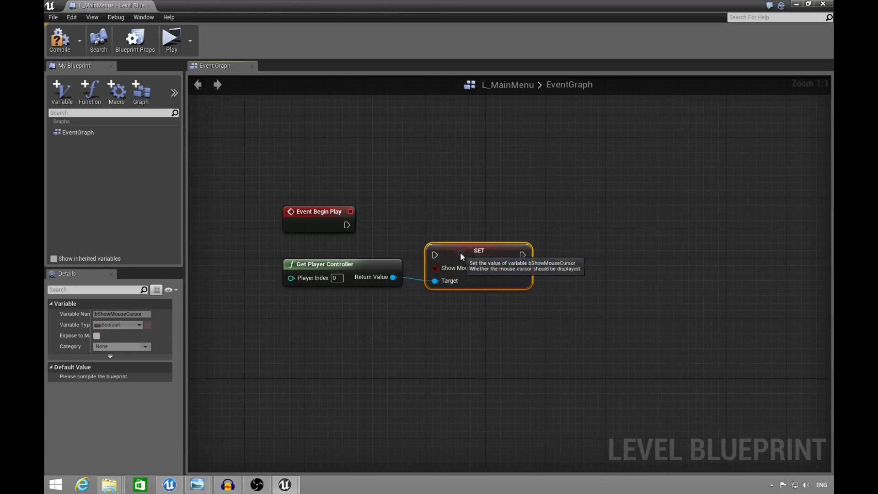
drag(460, 251, 466, 236)
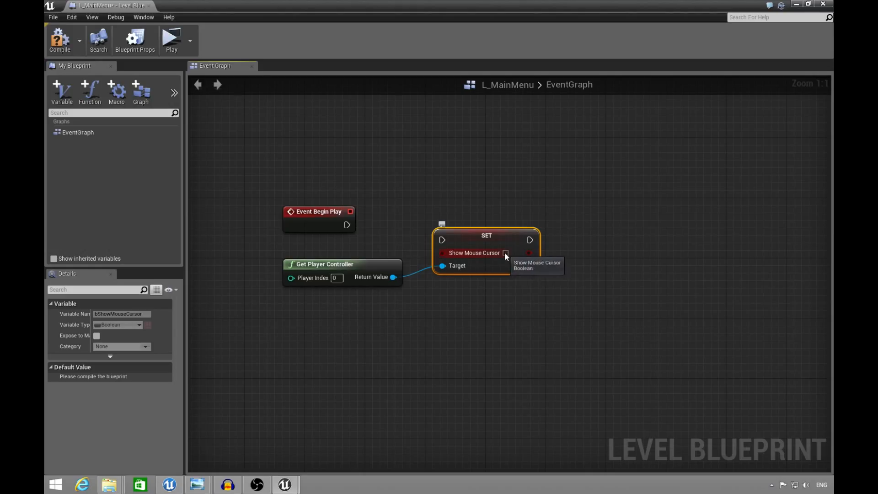
drag(468, 241, 446, 219)
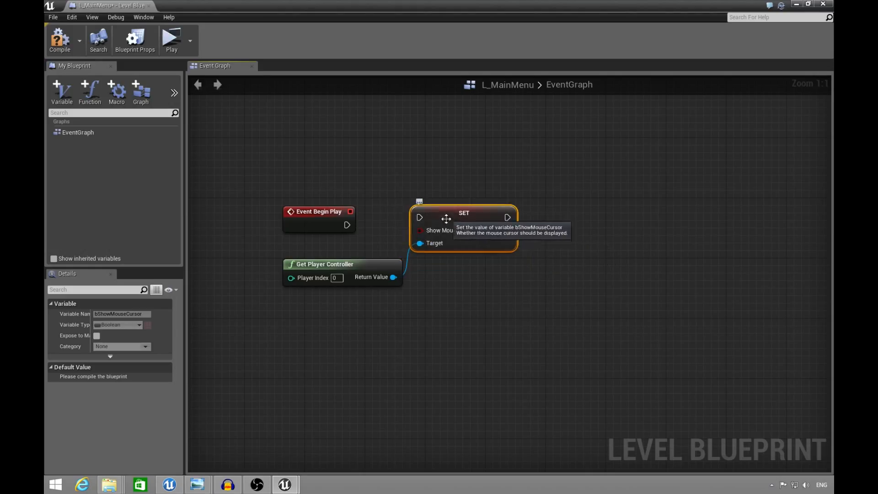
Connect Event Begin Play to the SET node, enable Show Mouse Cursor, and compile the blueprint
drag(347, 224, 420, 218)
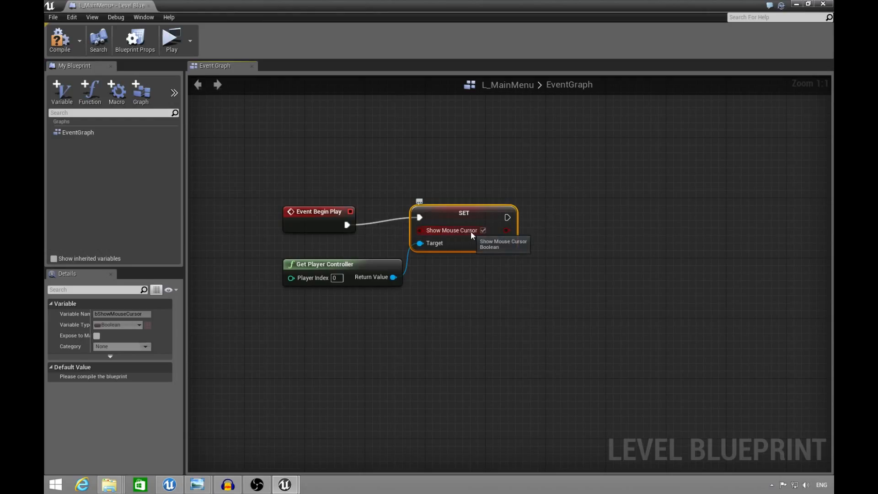
click(60, 38)
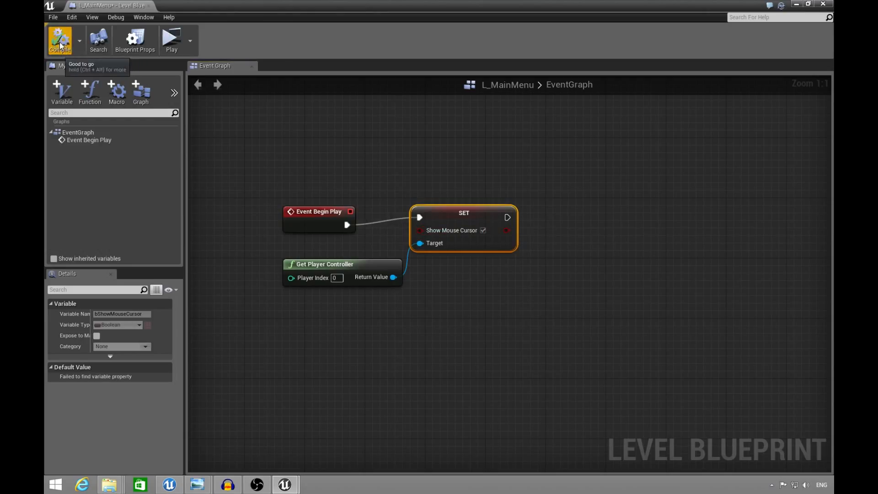
Test the mouse cursor in a game preview, then close the preview and the L_MainMenu Level Blueprint
click(173, 45)
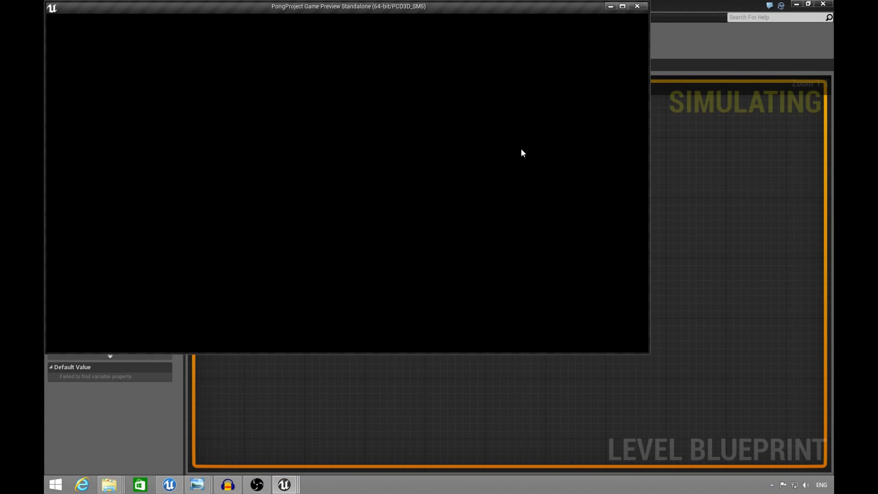
click(637, 6)
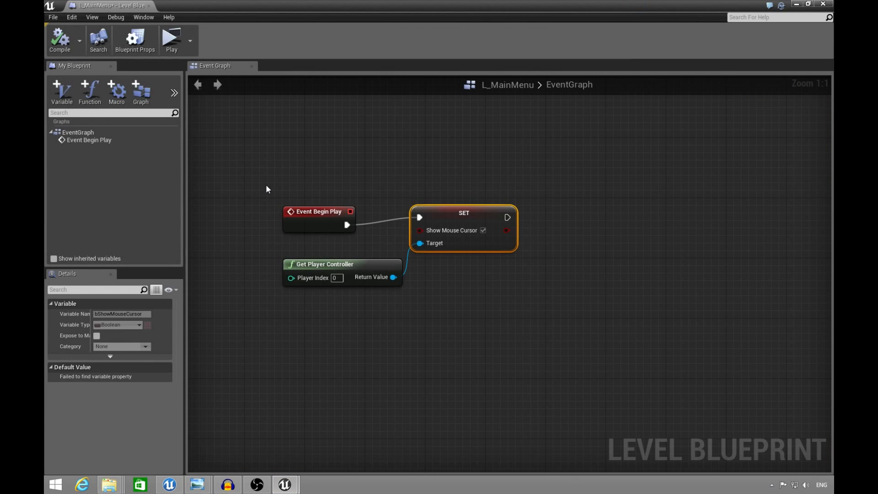
click(823, 4)
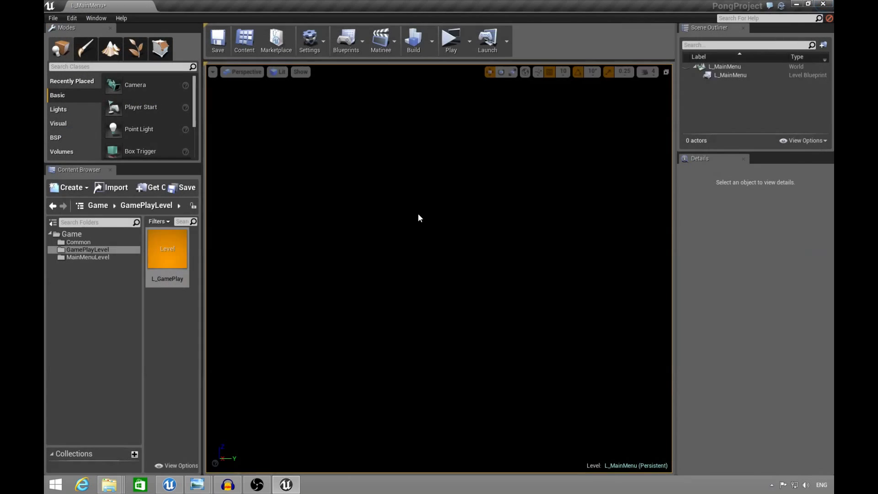
Open the L_GamePlay level from the GamePlayLevel folder, saving the changes to L_MainMenu
click(92, 257)
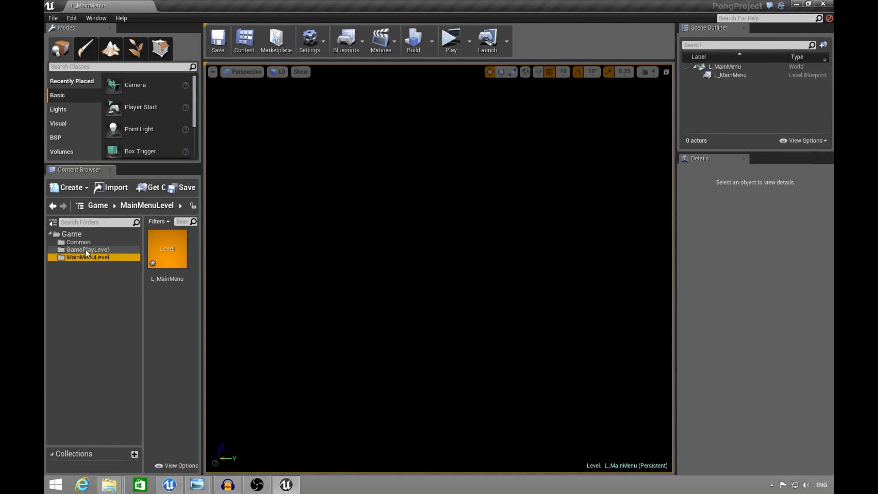
click(86, 250)
double_click(173, 256)
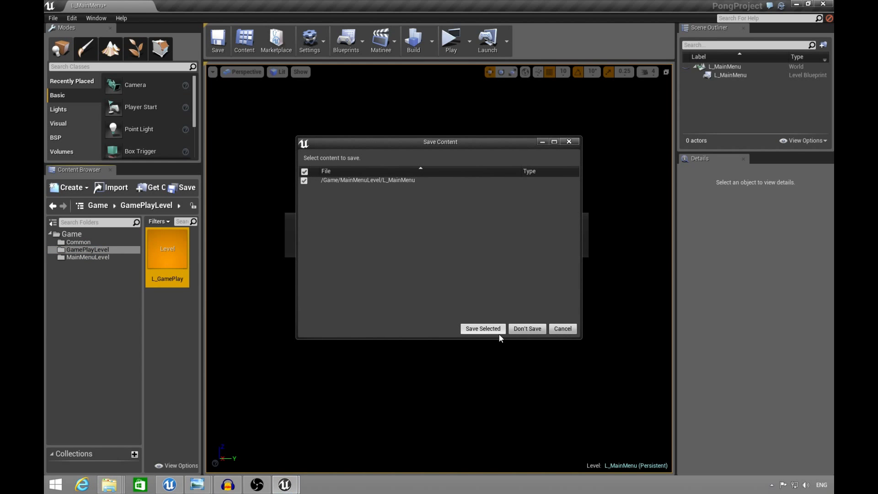
click(471, 332)
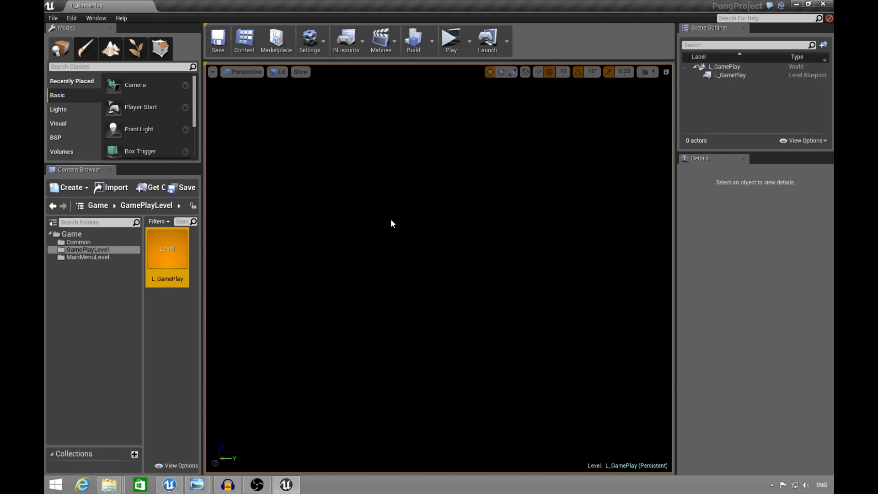
Open the L_GamePlay Level Blueprint and add an Event Begin Play node to its event graph
click(349, 40)
click(359, 67)
right_click(348, 219)
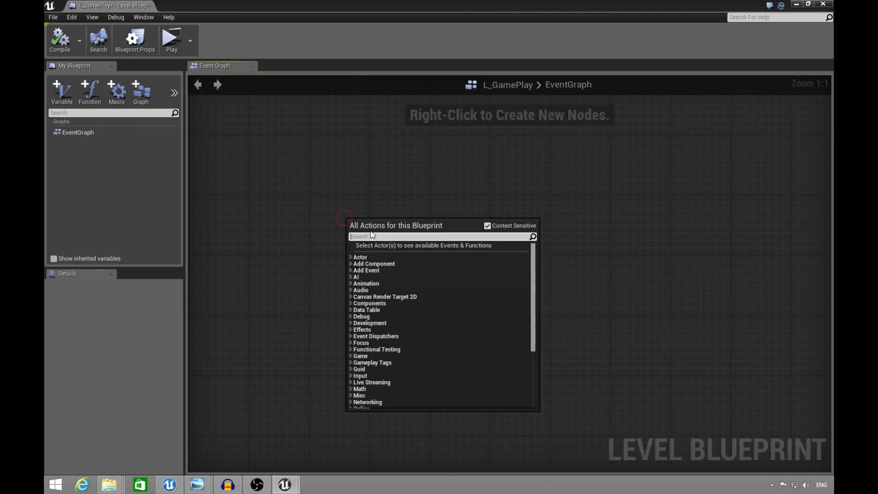
text(e)
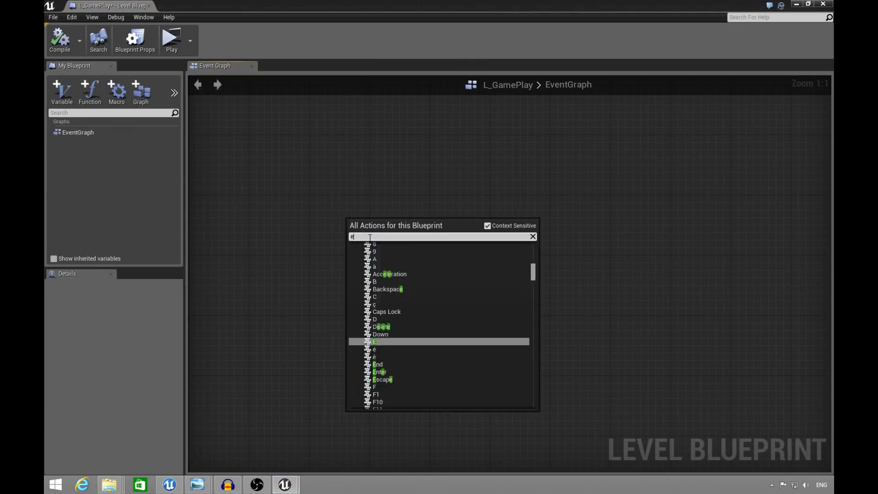
text(vent game pl)
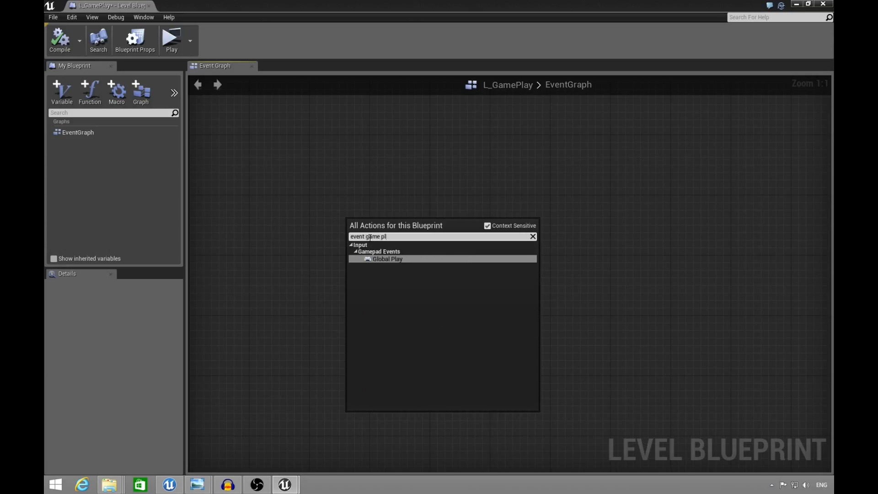
key(BackSpace)
key(BackSpace)
key(BackSpace)
key(BackSpace)
key(BackSpace)
key(BackSpace)
key(BackSpace)
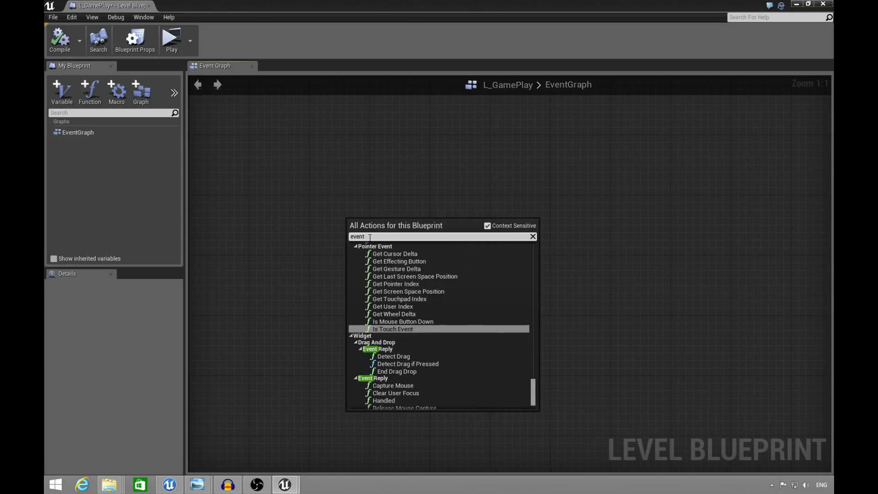
text(beg)
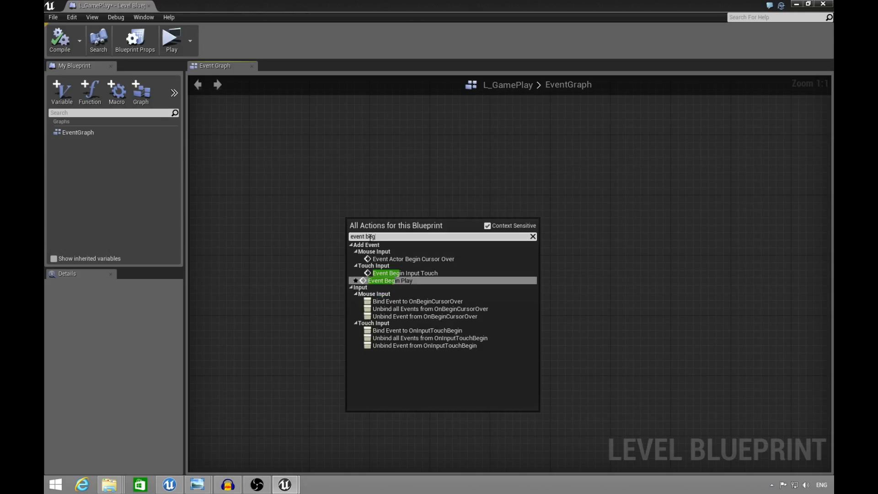
click(396, 280)
drag(412, 237, 465, 253)
click(405, 284)
Add a Get Player Controller node to the event graph below Event Begin Play
right_click(351, 303)
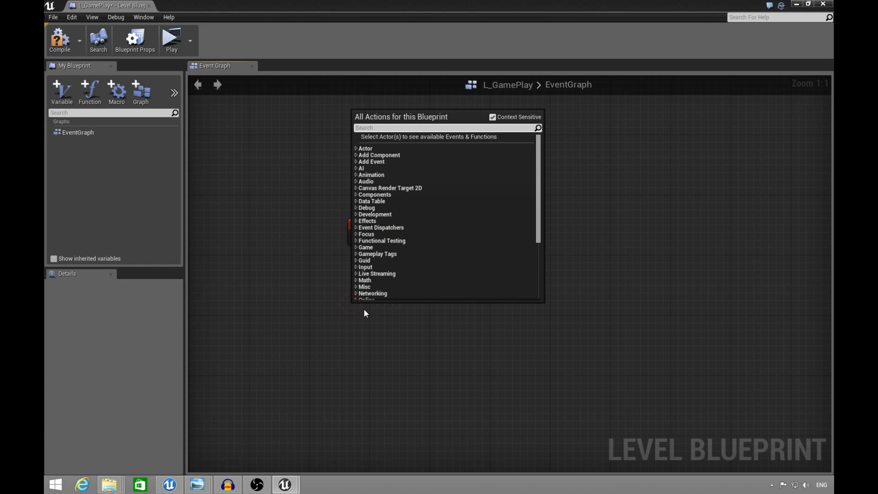
text(get player)
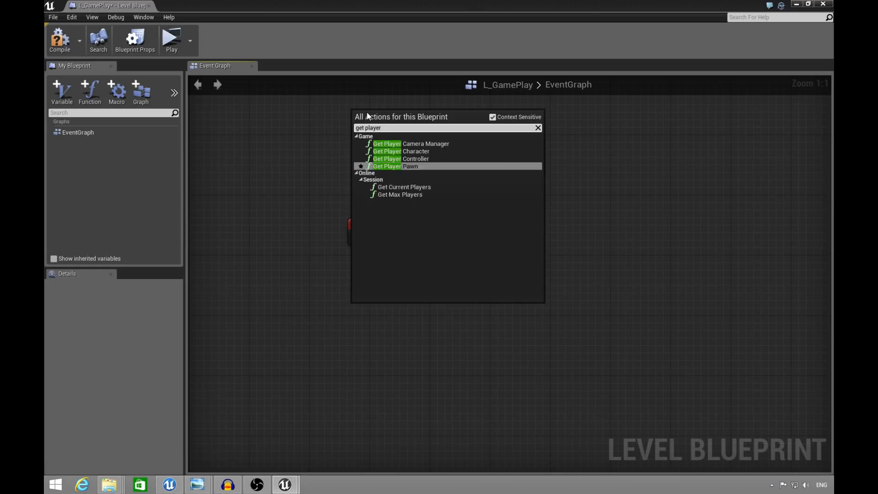
key(Up)
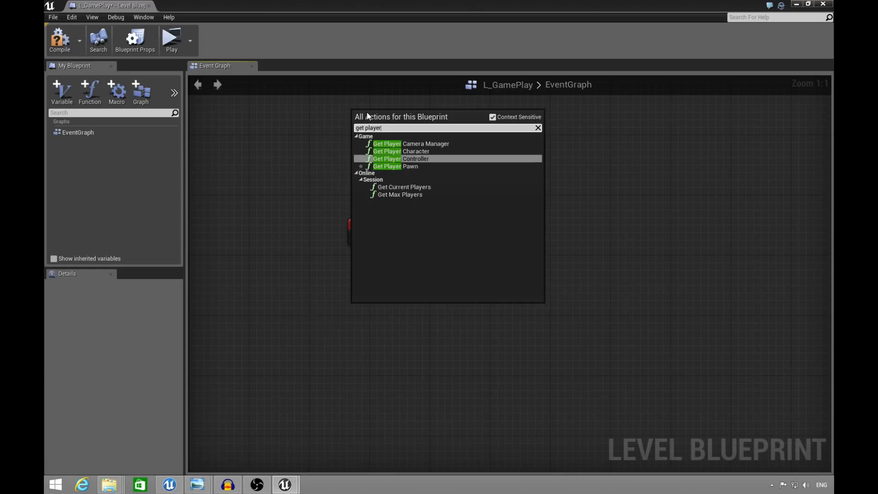
key(Return)
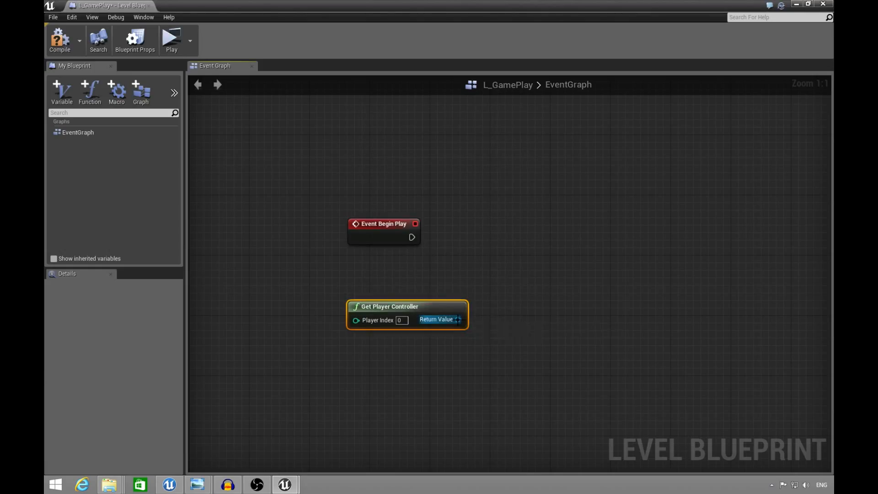
Create a Set Show Mouse Cursor node from the player controller's Return Value and connect Event Begin Play to it, keeping the nodes close together
drag(458, 319, 504, 273)
text(set)
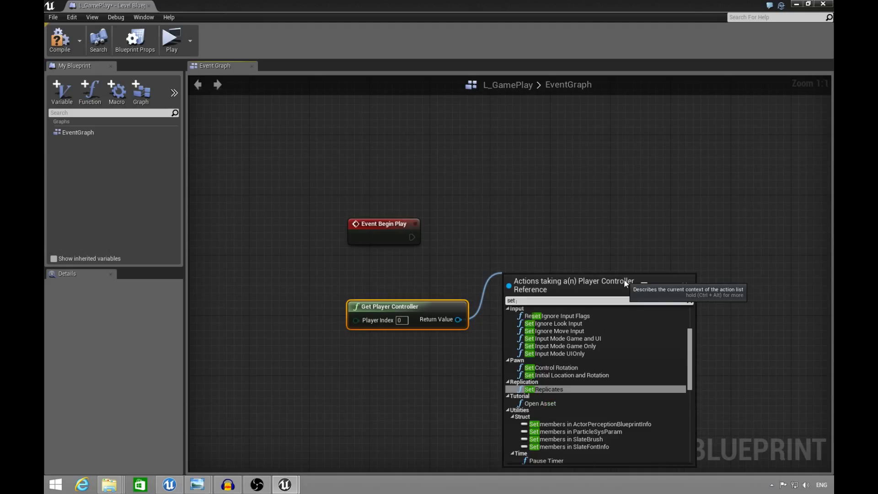
text( show)
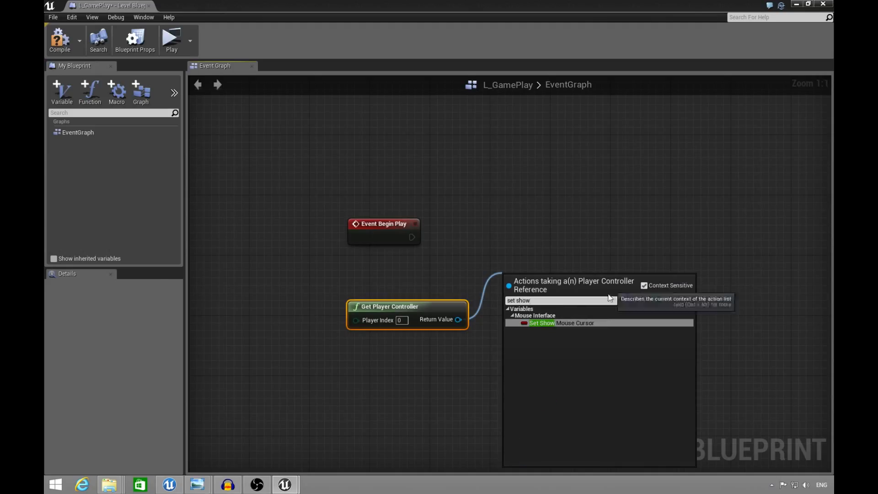
click(581, 323)
drag(514, 282, 412, 237)
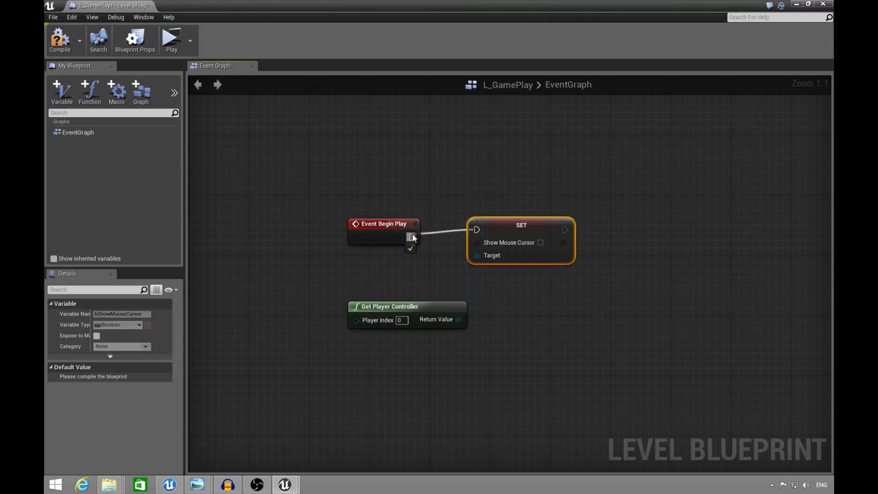
drag(408, 306, 400, 271)
Compile the L_GamePlay Level Blueprint and launch a game preview
click(54, 45)
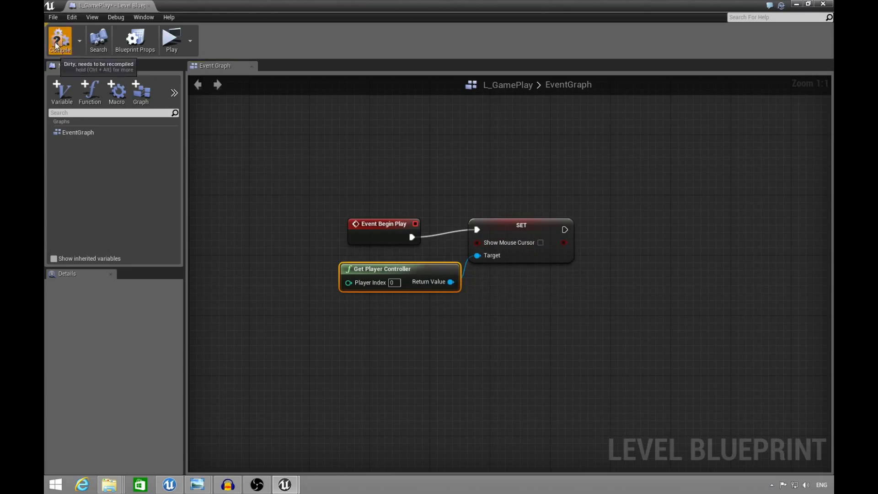
click(172, 41)
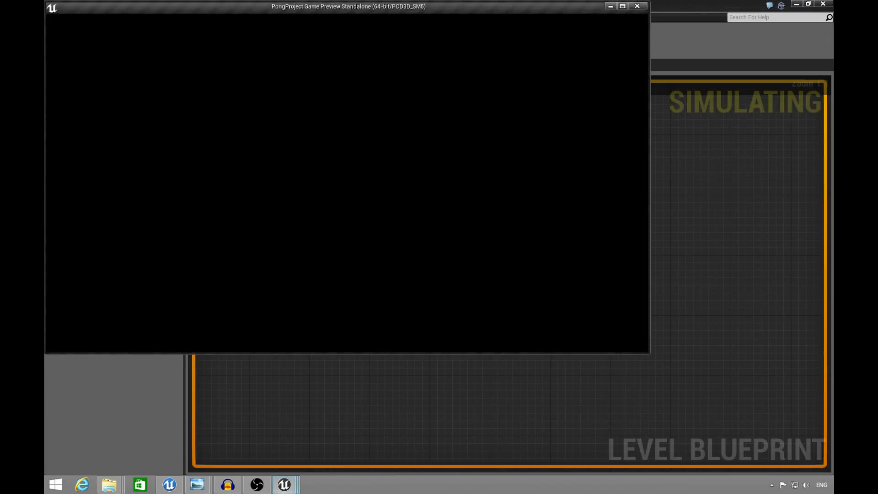